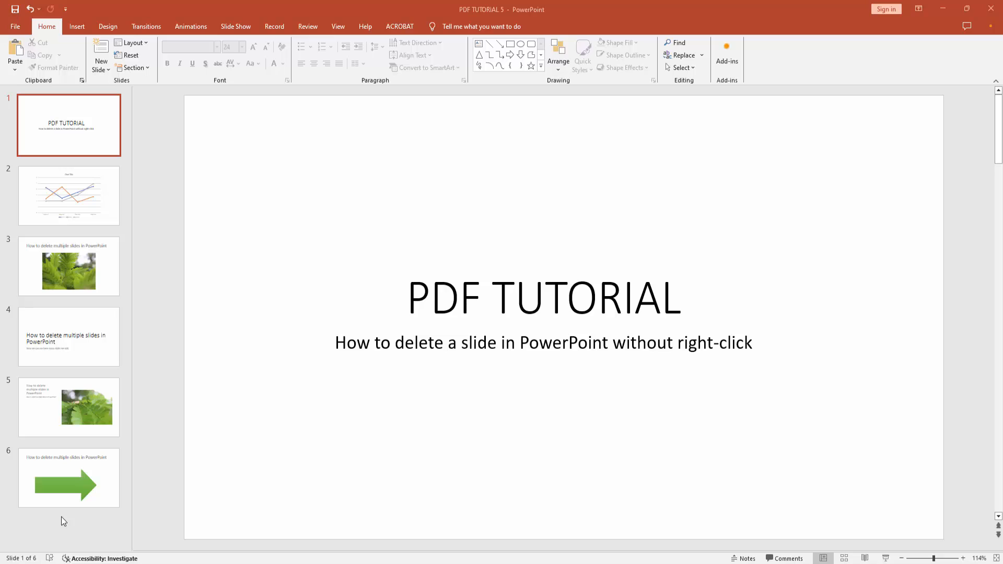
- Browse the thumbnails, then delete the fern-photo slide with the Delete key, leaving five slides
left_click(69, 204)
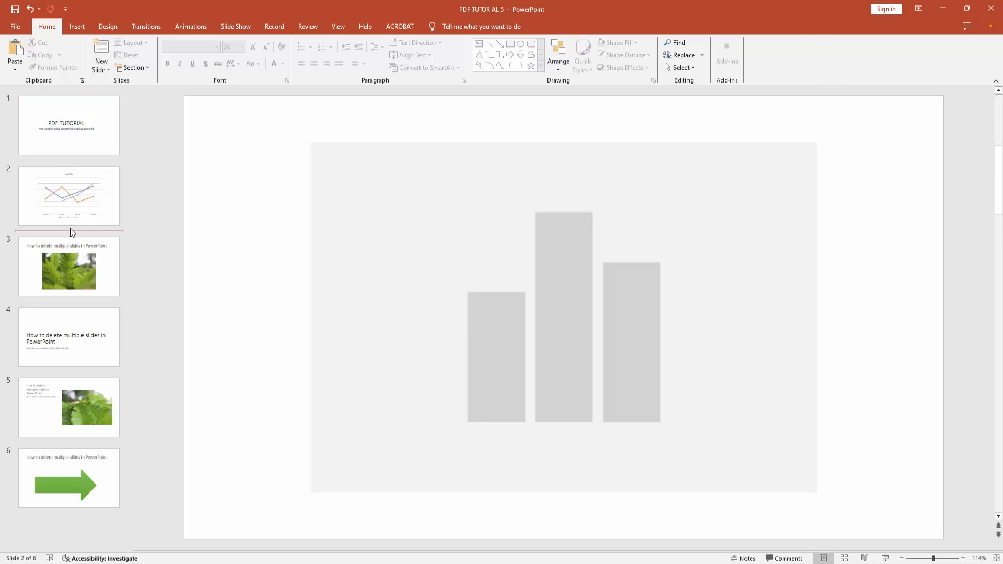
left_click(75, 259)
left_click(70, 349)
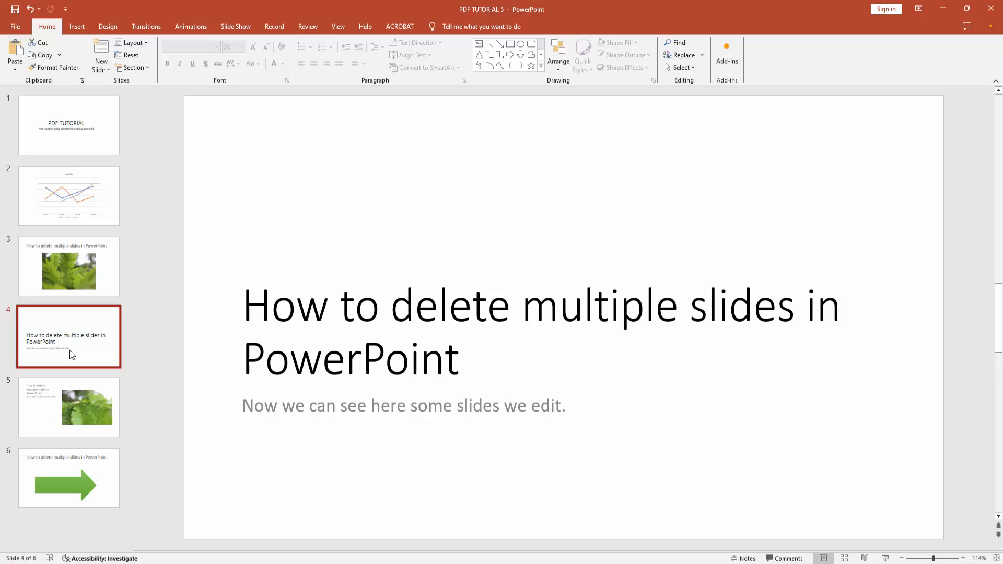
left_click(93, 240)
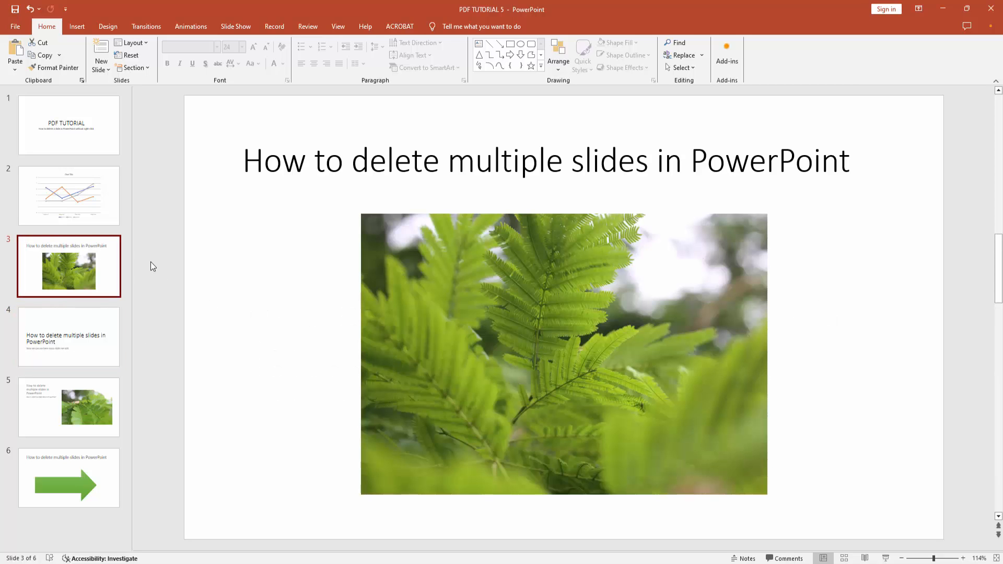
key("Delete")
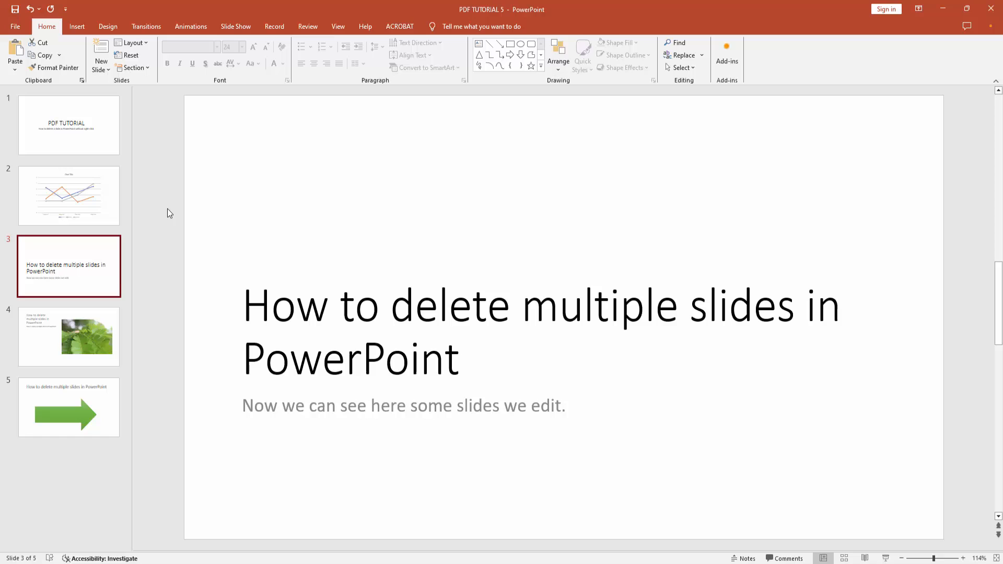
- Delete slides 2 through 4 as a range, then undo to restore them
left_click(89, 181)
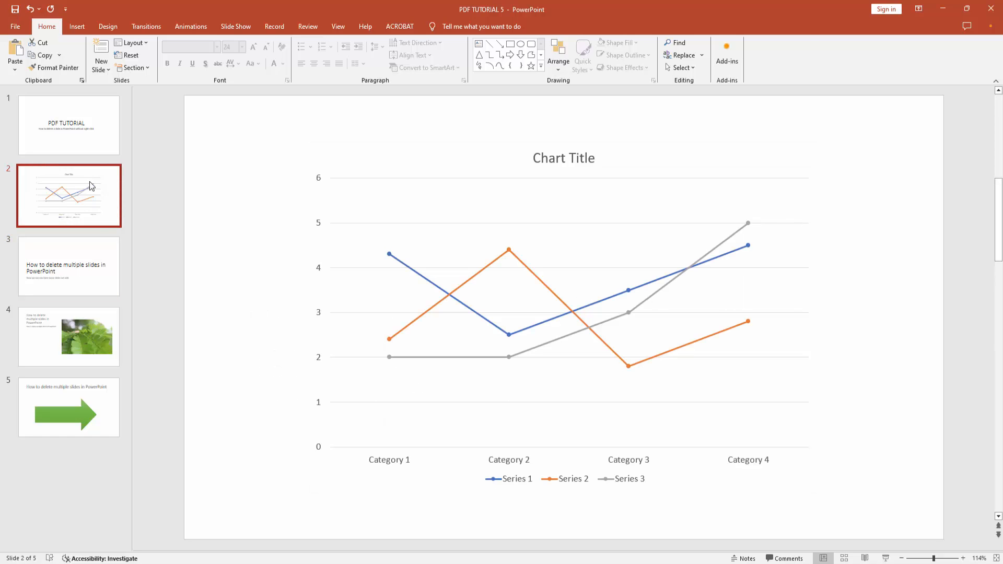
left_click(68, 336, "shift")
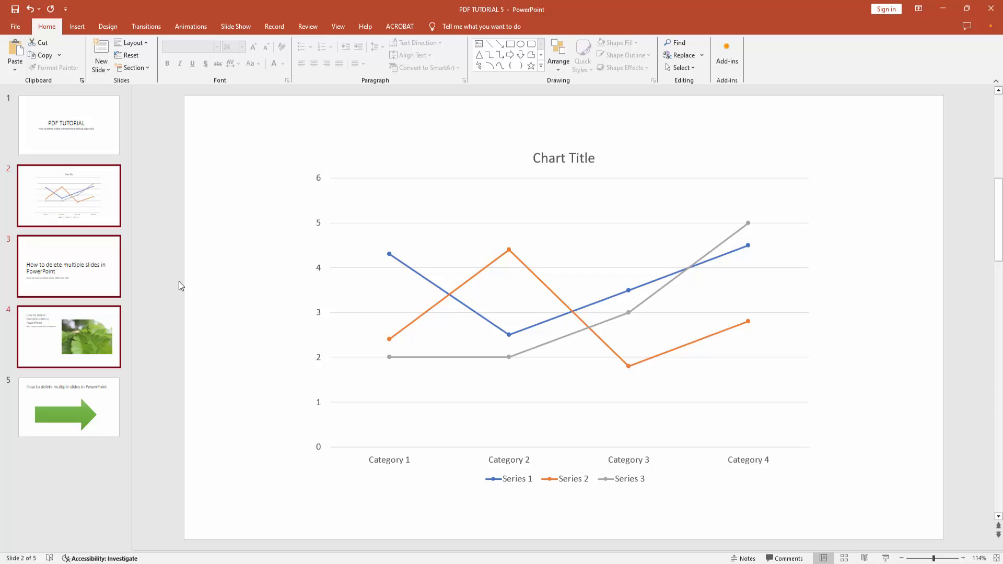
key("Delete")
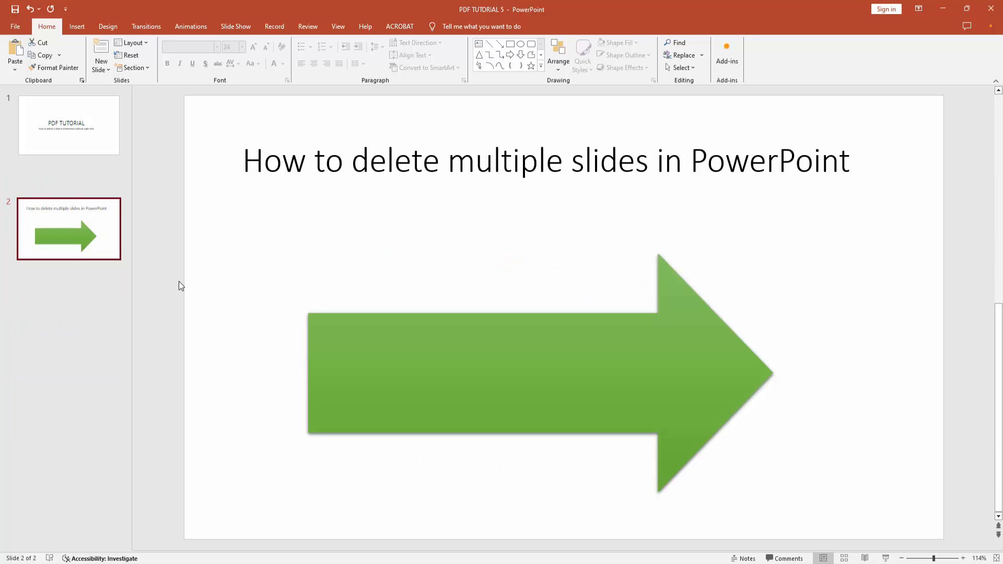
key("ctrl+z")
key("ctrl+z")
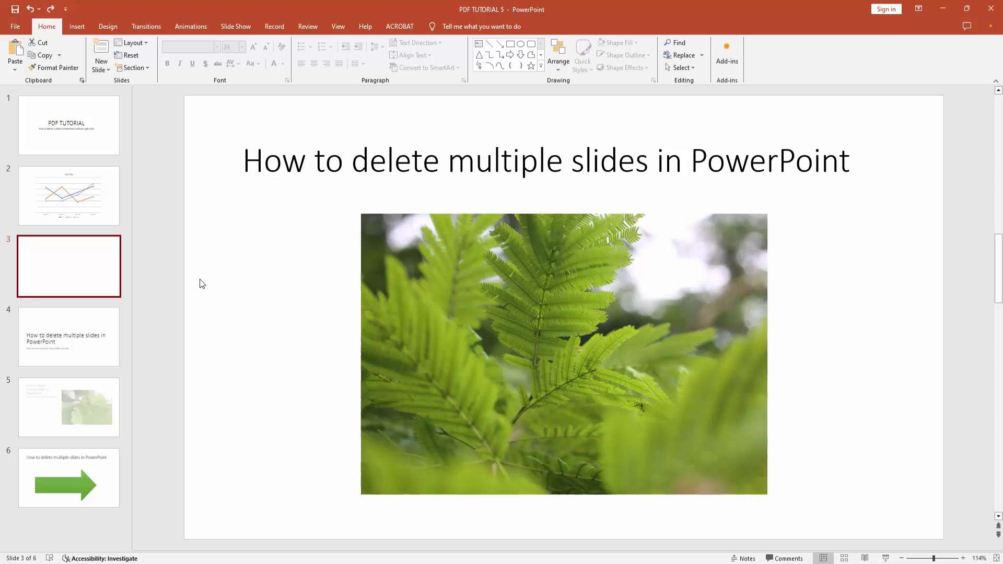
- Delete the chart and text-only slides together, leaving a four-slide deck
left_click(96, 205)
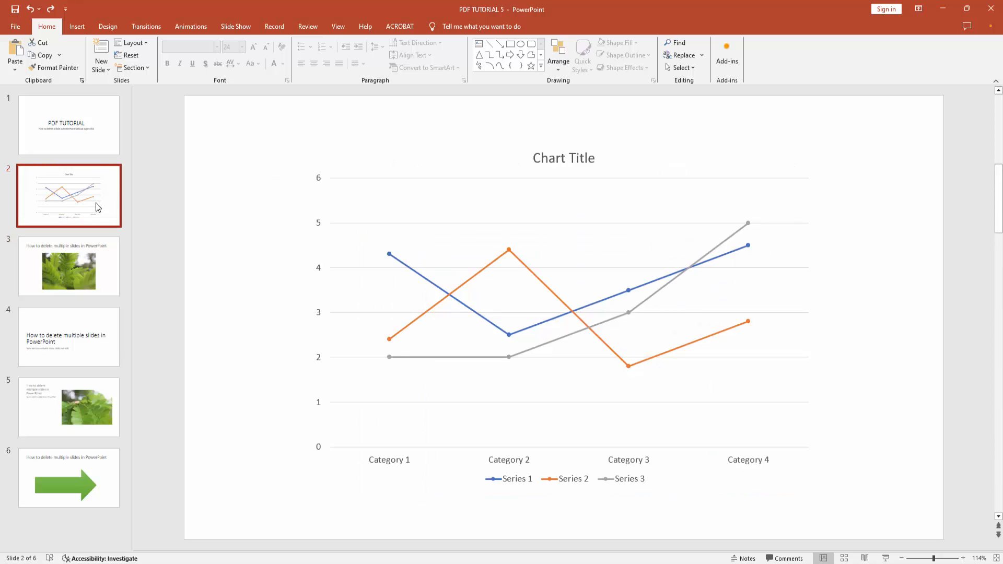
left_click(78, 350, "ctrl")
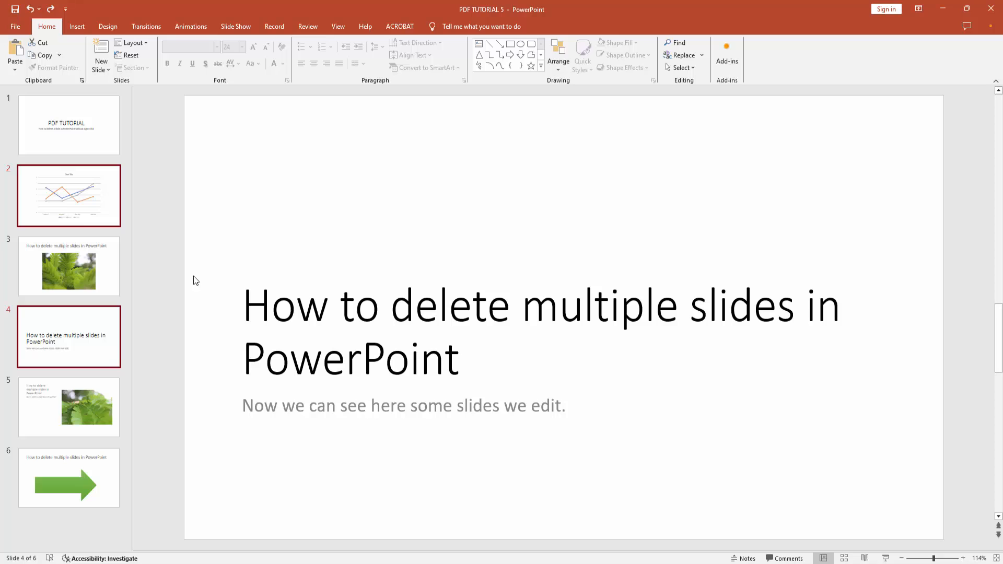
key("Delete")
- Show the PDF TUTORIAL title slide of the four-slide deck
left_click(88, 148)
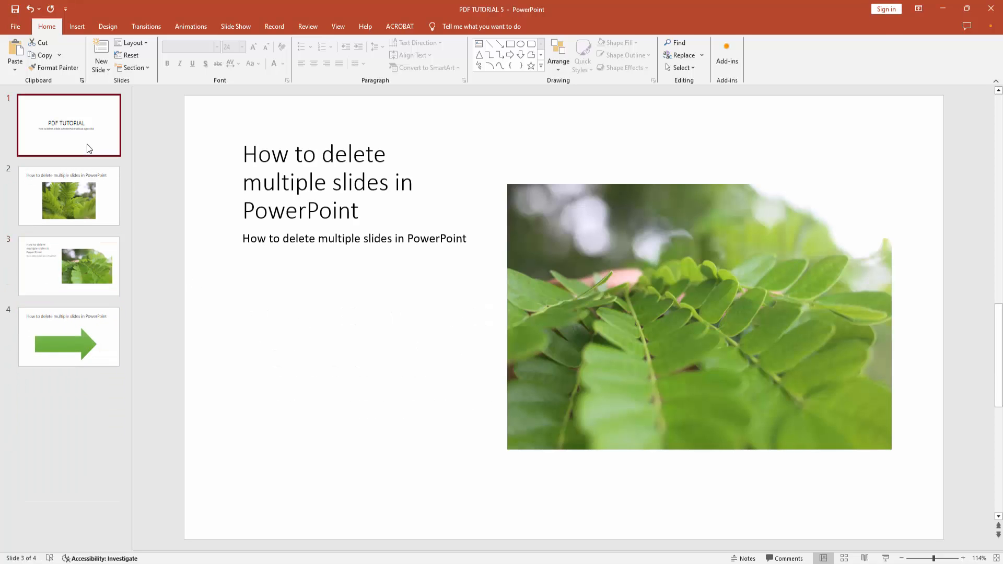